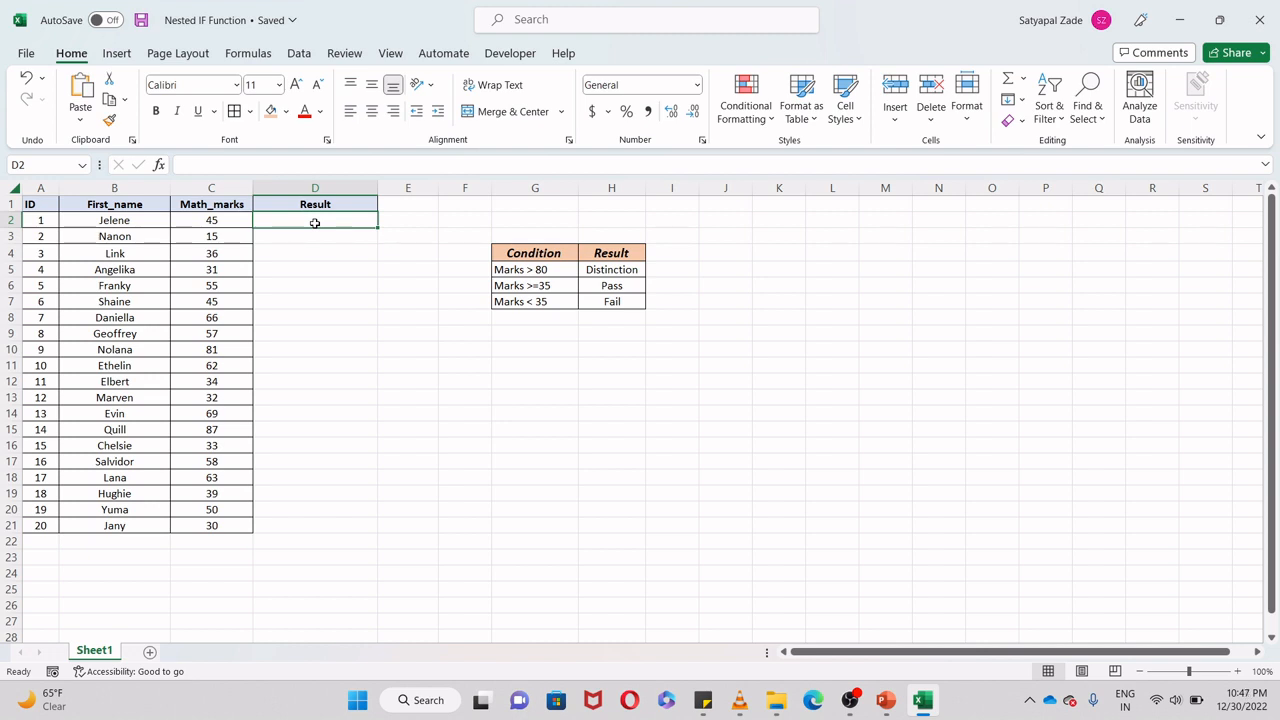
# Begin an IF formula in D2 that tests C2>80 and returns "Distinction" when true.
pyautogui.write('=if')
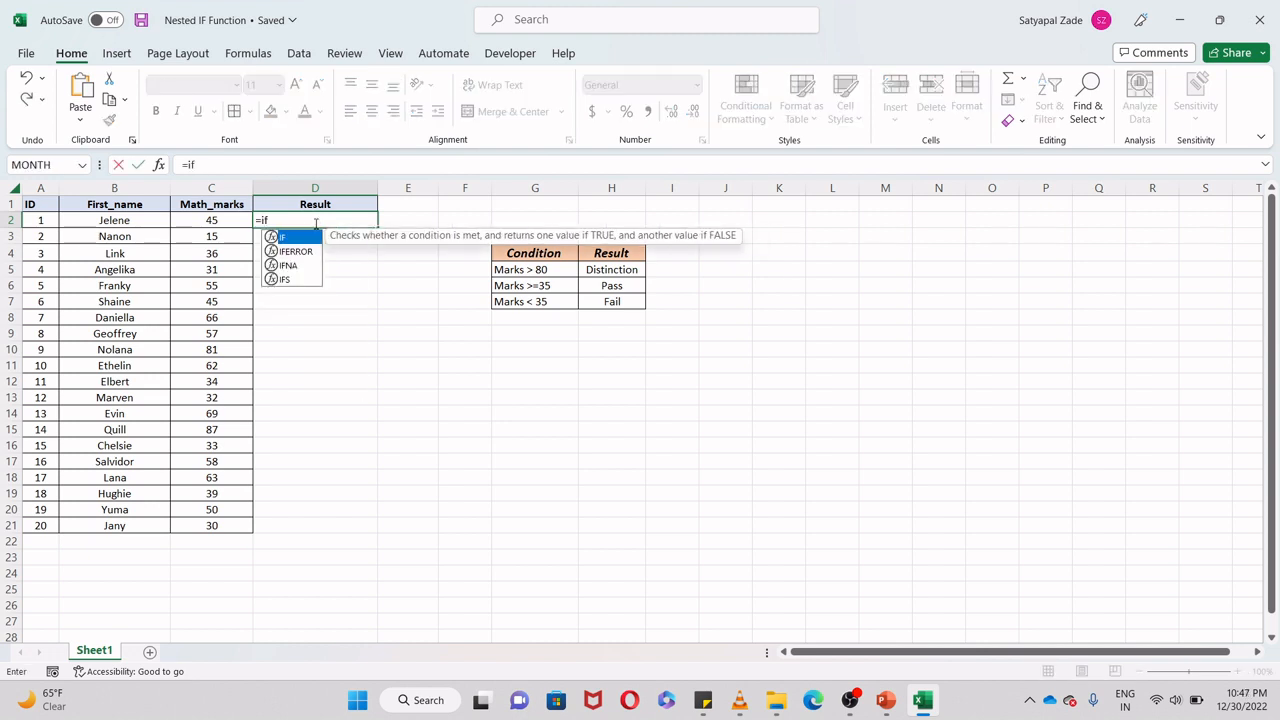
pyautogui.press('Tab')
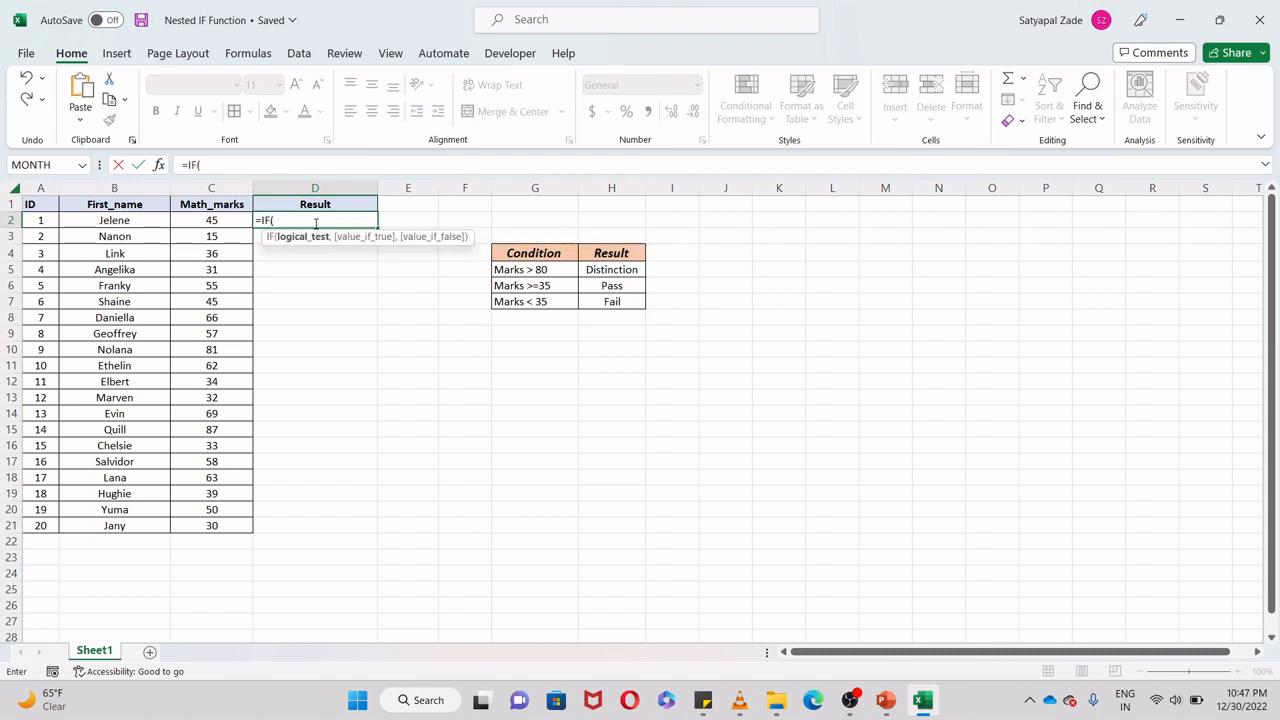
pyautogui.press('Left')
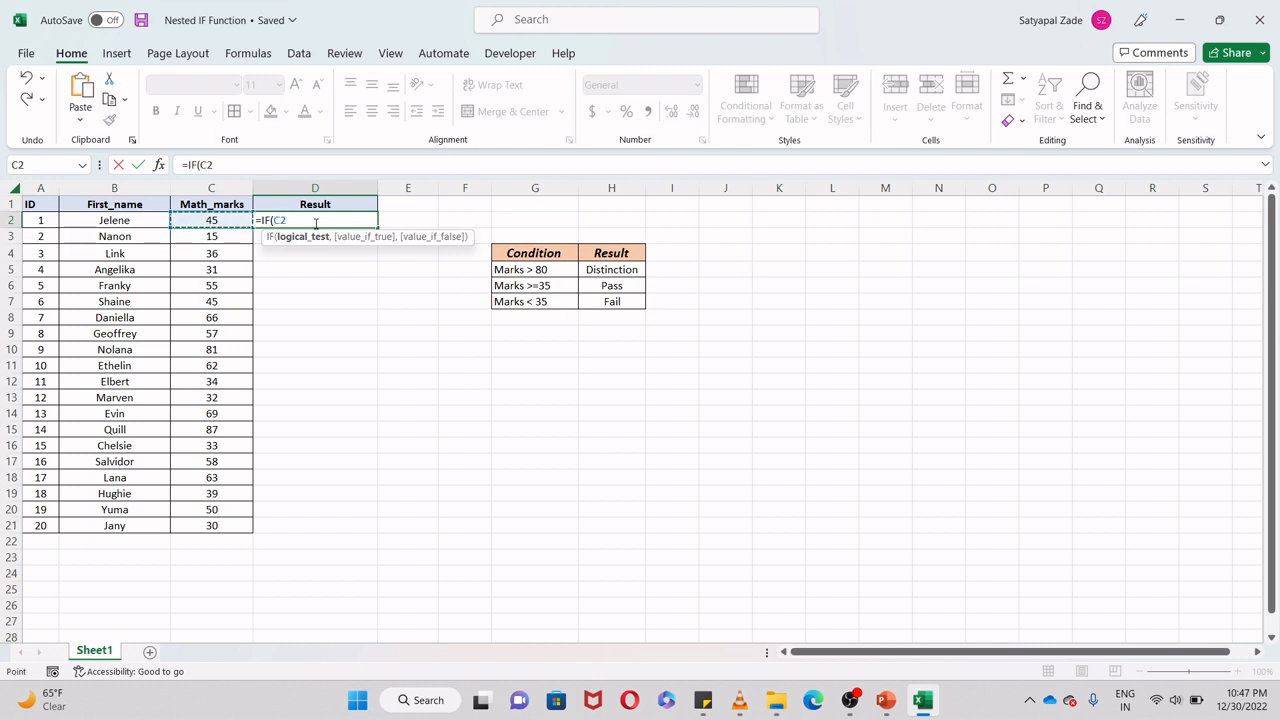
pyautogui.write('>80,')
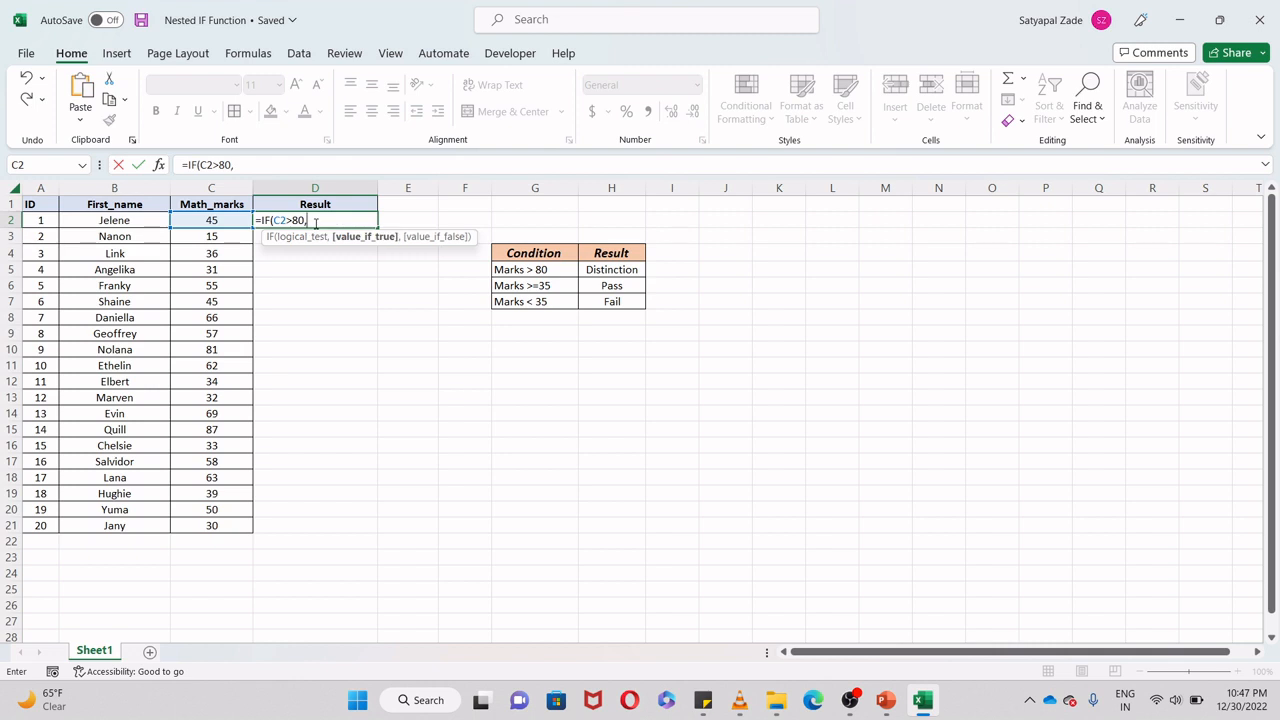
pyautogui.write('"Dis')
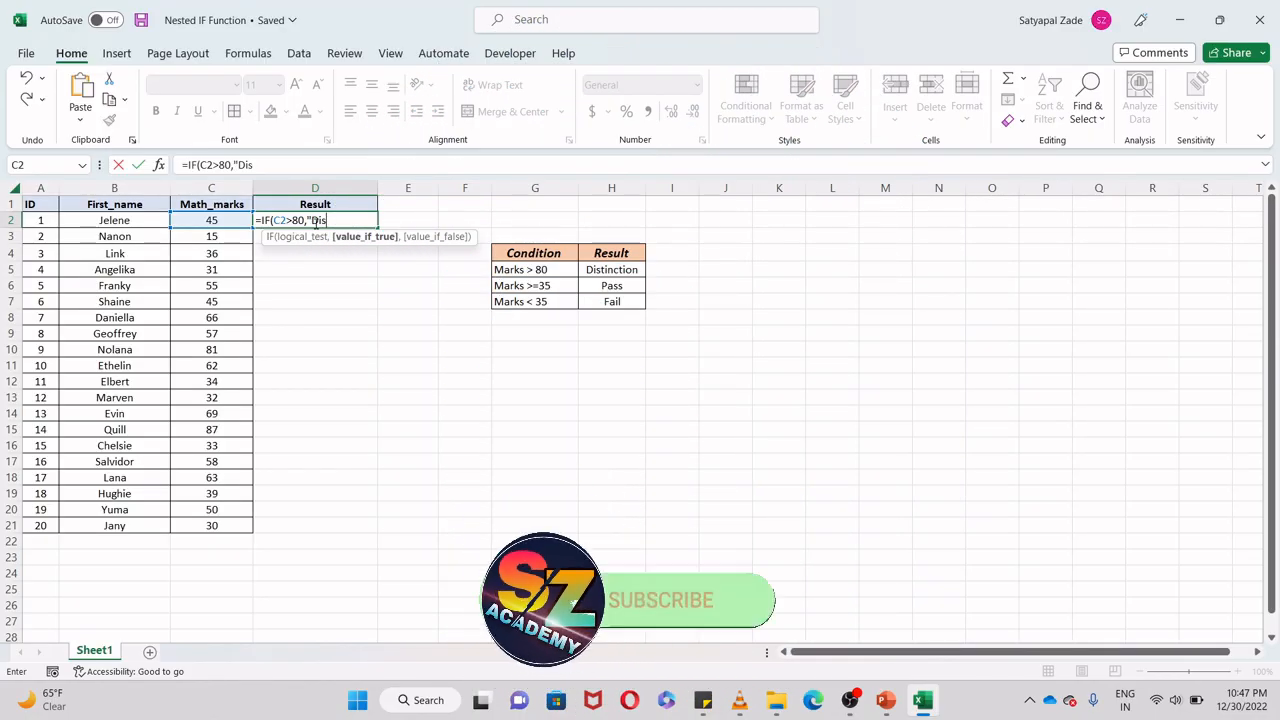
pyautogui.write('tinction"')
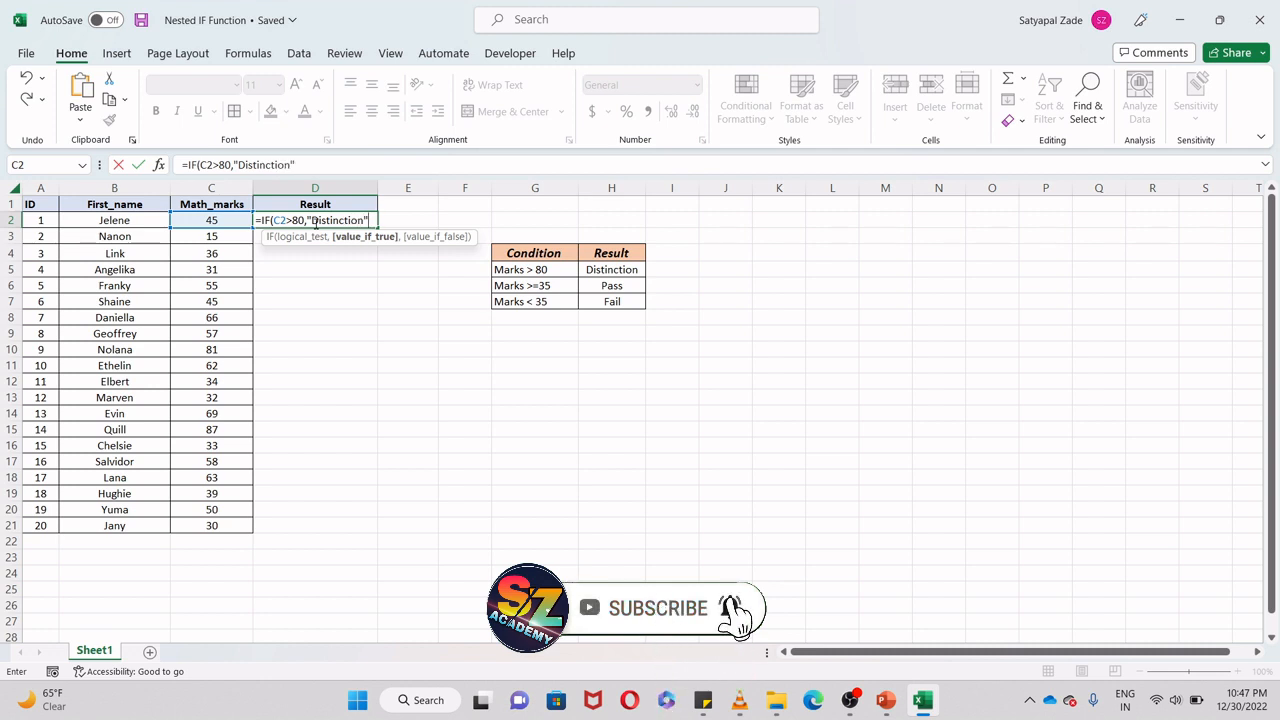
pyautogui.write(',')
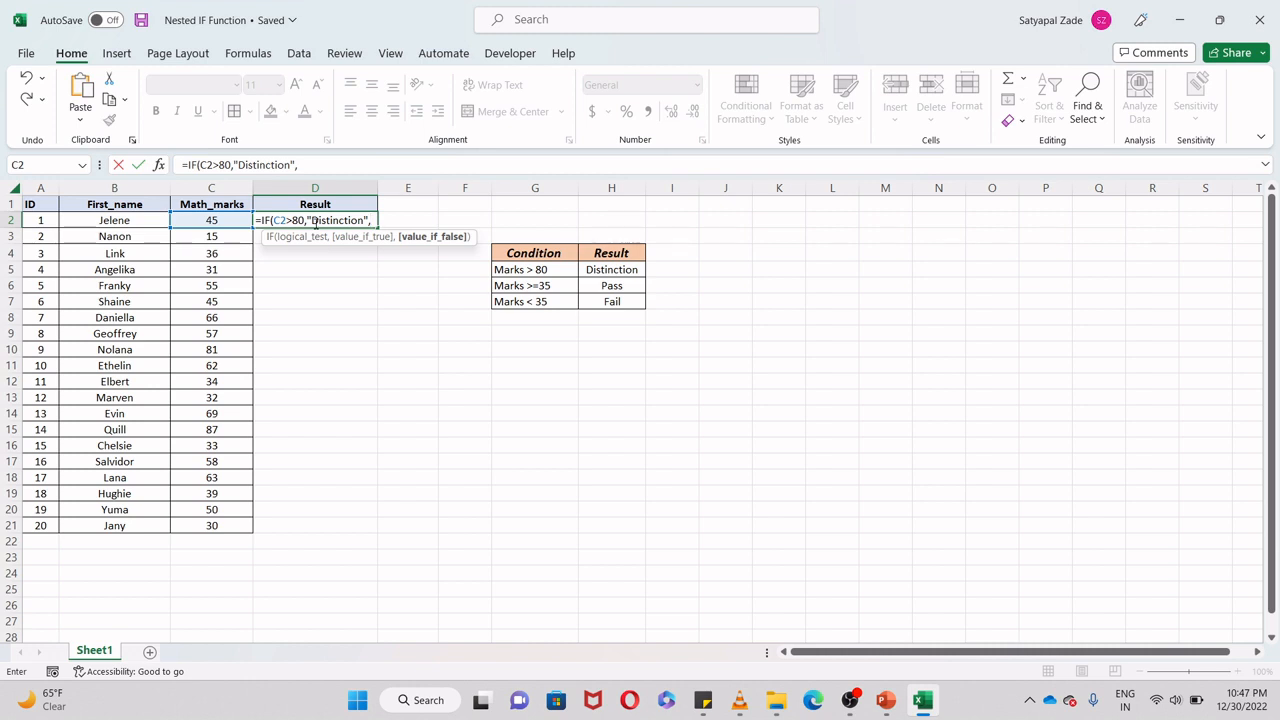
# Complete the D2 formula with a nested IF(C2>=35,"Pass","Fail") as the outer IF's false value.
pyautogui.write('if')
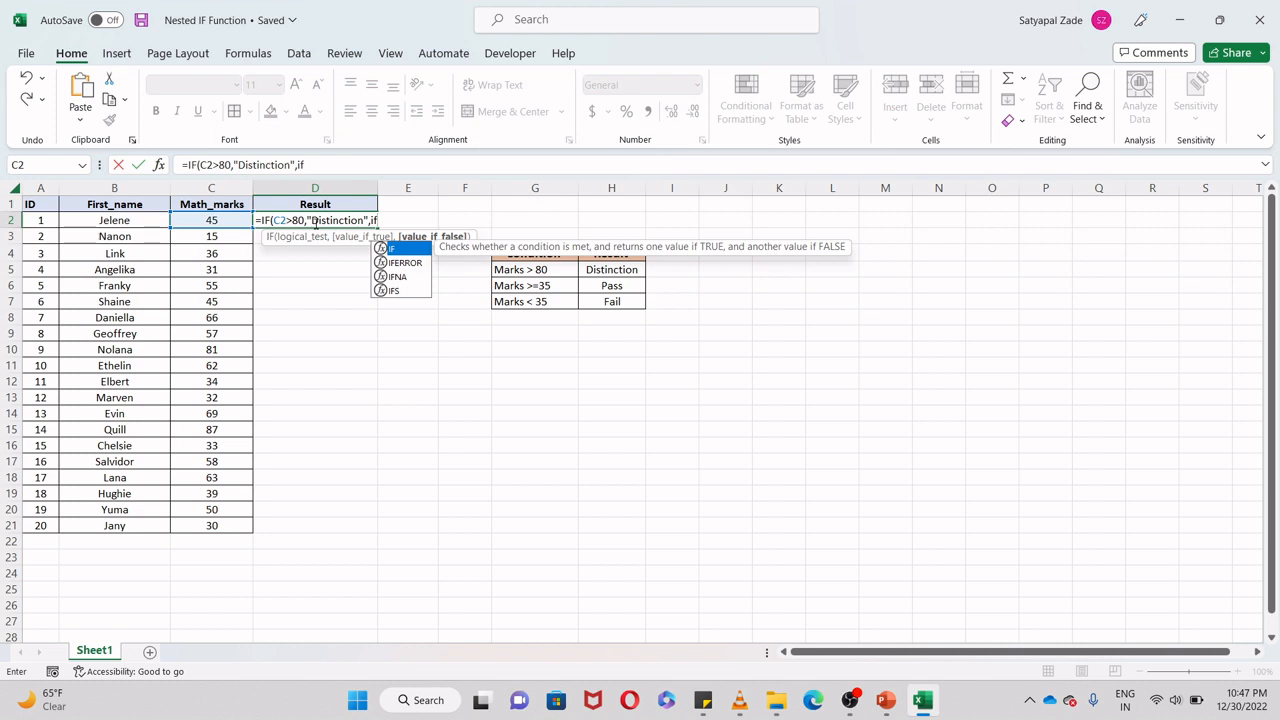
pyautogui.press('Tab')
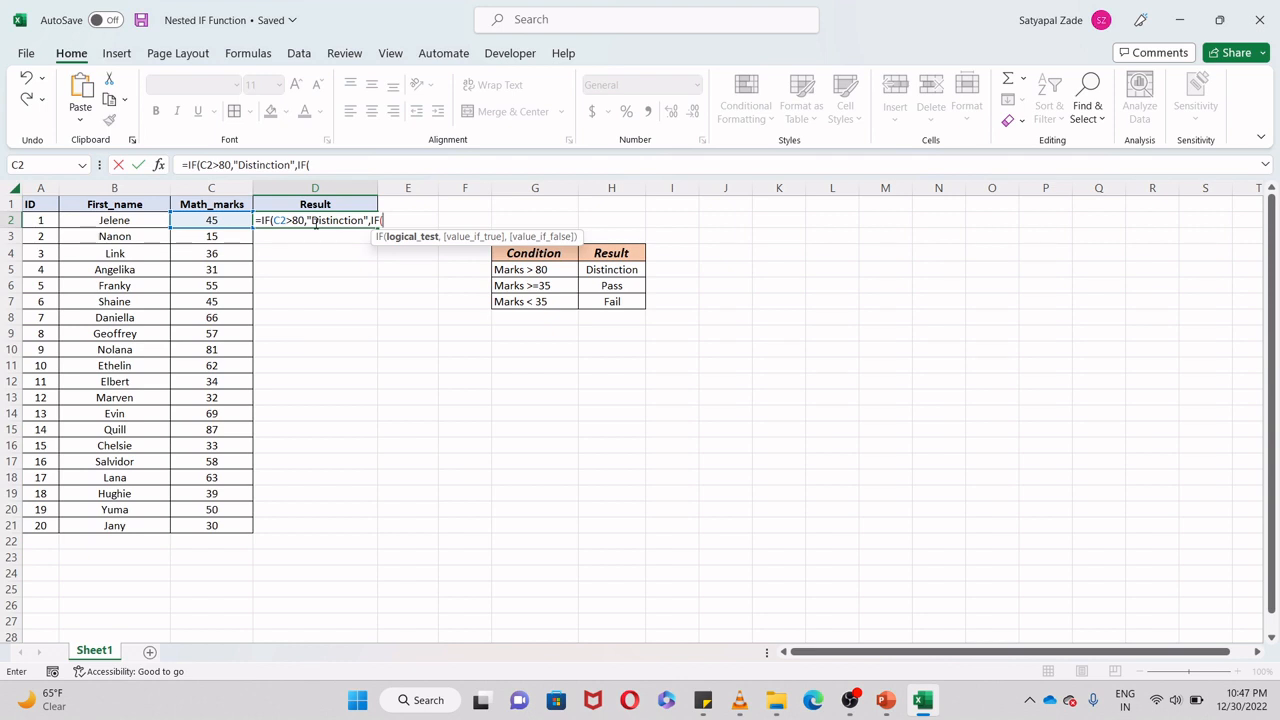
pyautogui.press('Left')
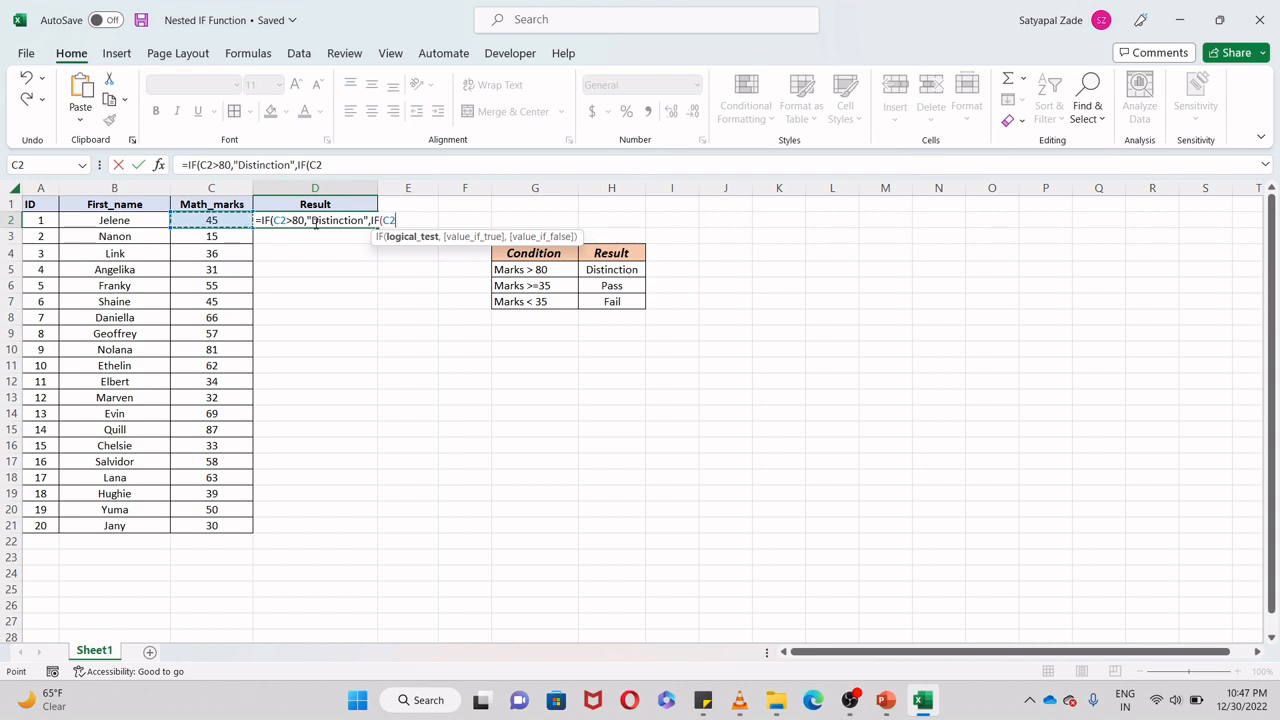
pyautogui.write('>=35,')
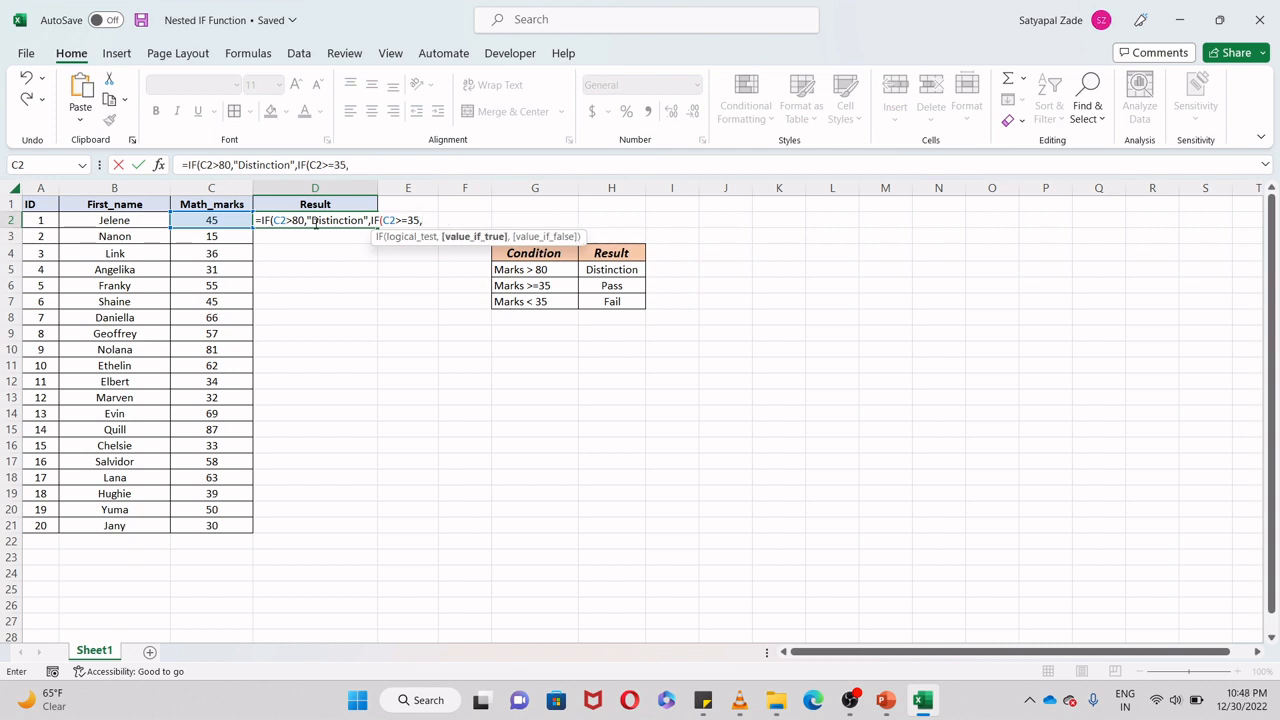
pyautogui.write('"Pass"')
pyautogui.write(',"')
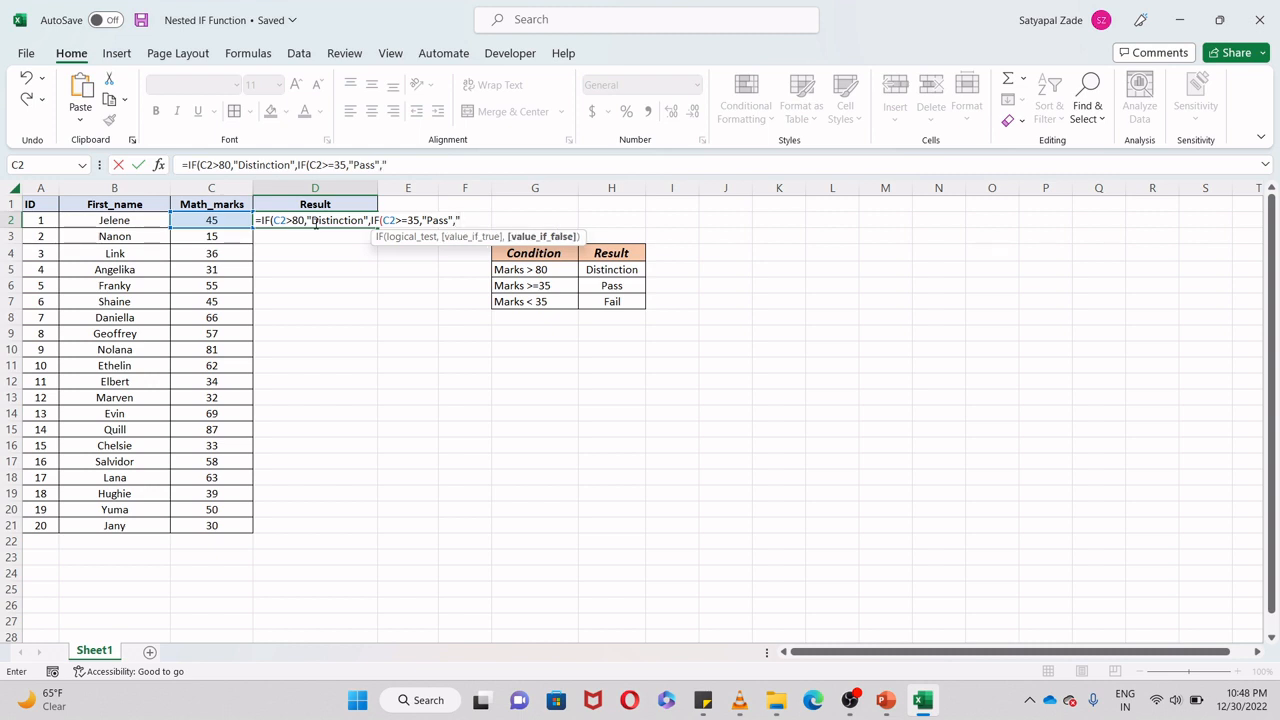
pyautogui.write('Fail"')
pyautogui.write(')')
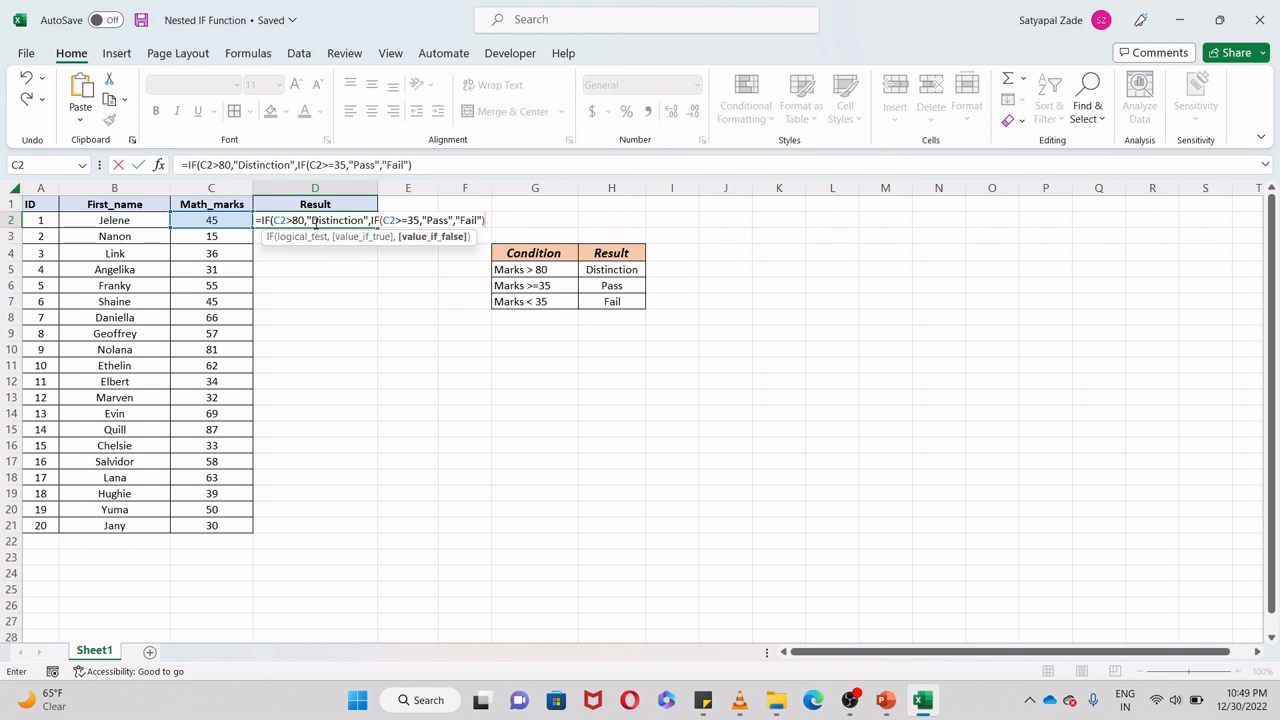
pyautogui.write(')')
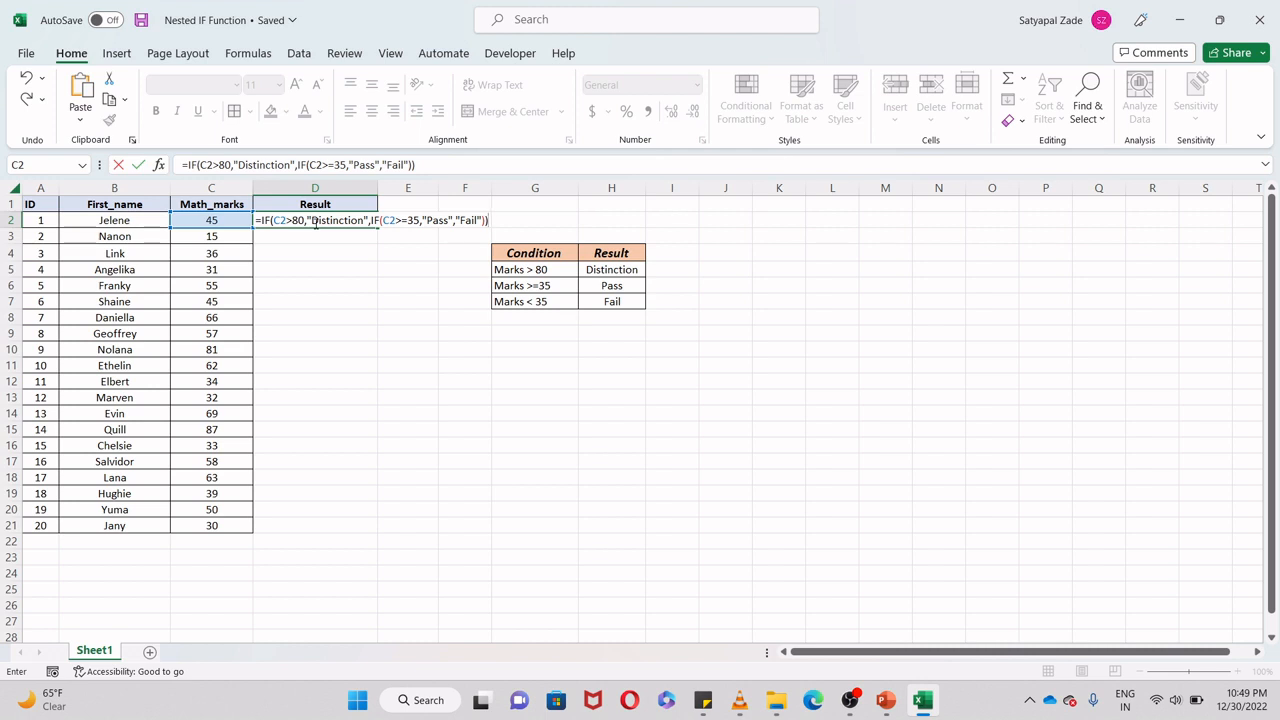
pyautogui.press('Return')
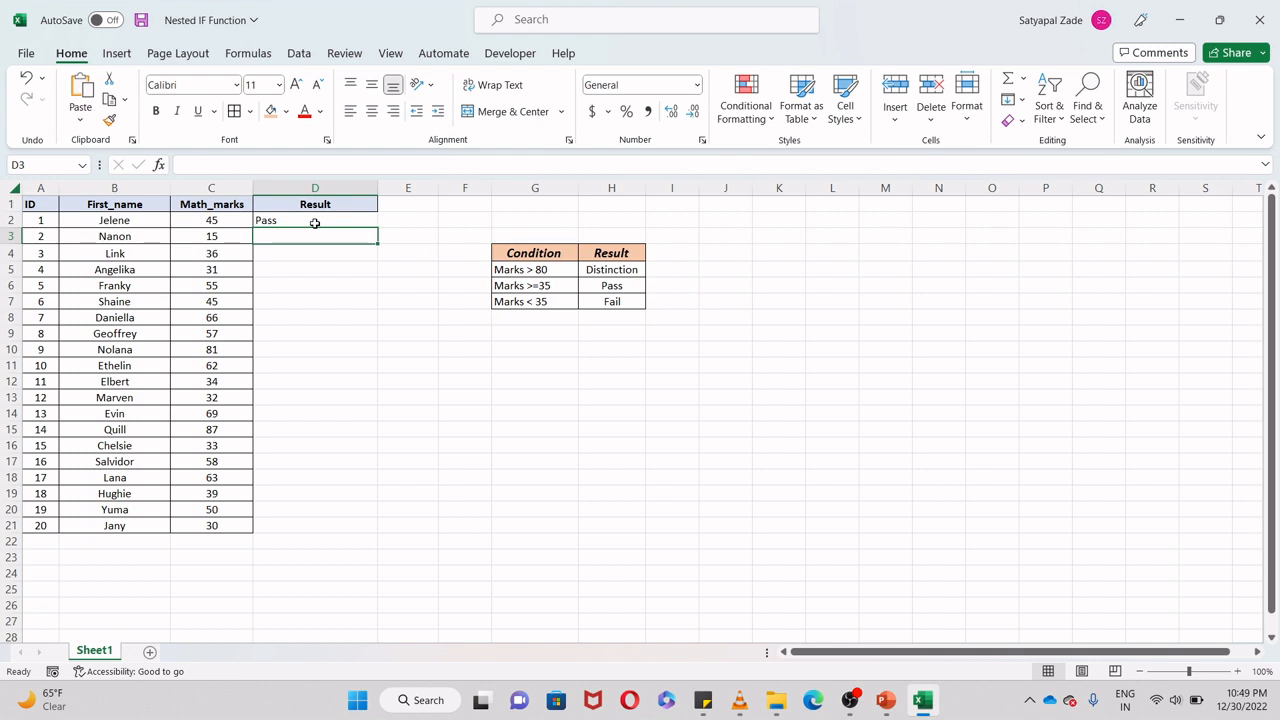
# Fill the nested IF formula from D2 down the Result column through D21.
pyautogui.click(308, 220)
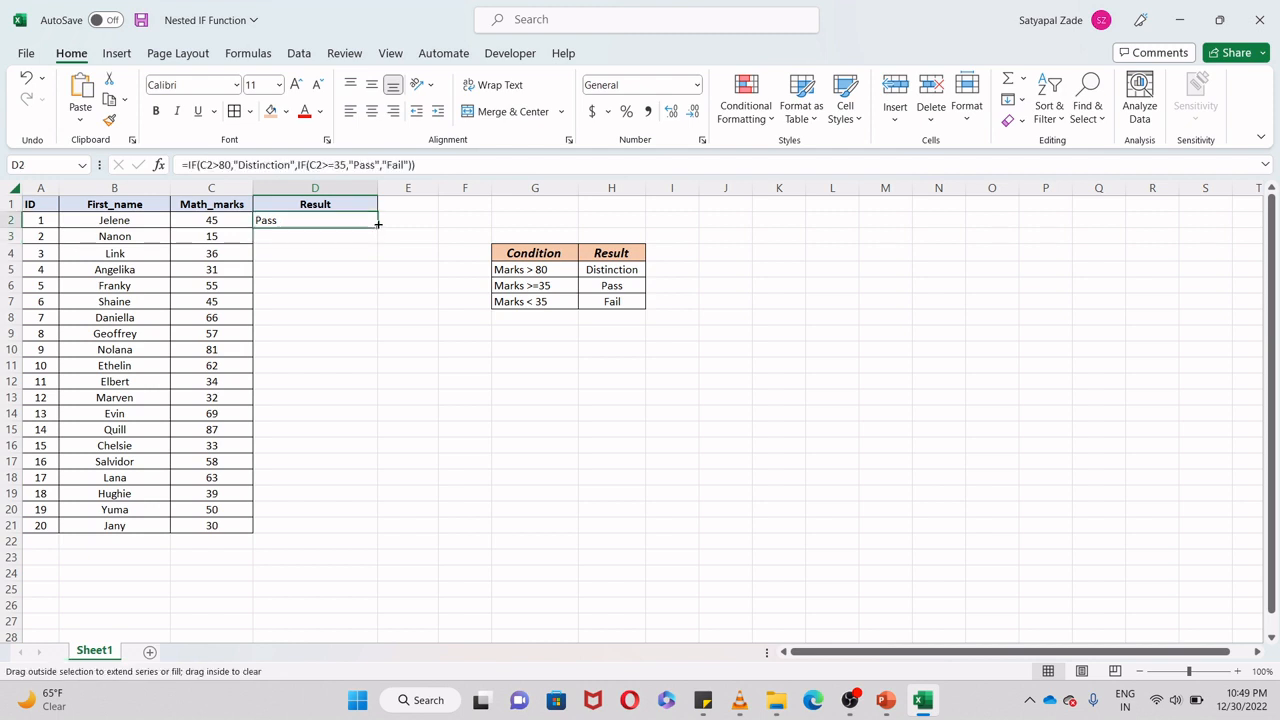
pyautogui.doubleClick(378, 224)
pyautogui.click(486, 385)
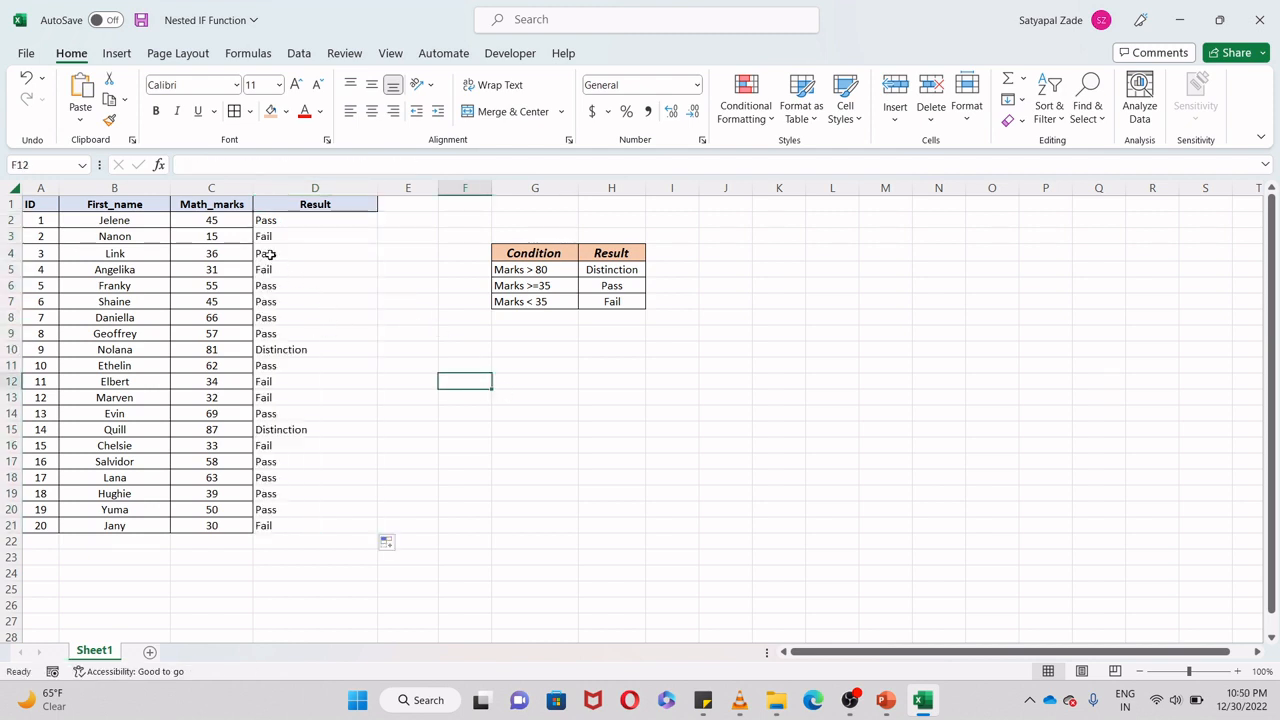
# Check the results in column D against the Math_marks values and the Condition/Result table in G4:H7.
pyautogui.moveTo(270, 254); pyautogui.dragTo(274, 303)
pyautogui.click(284, 351)
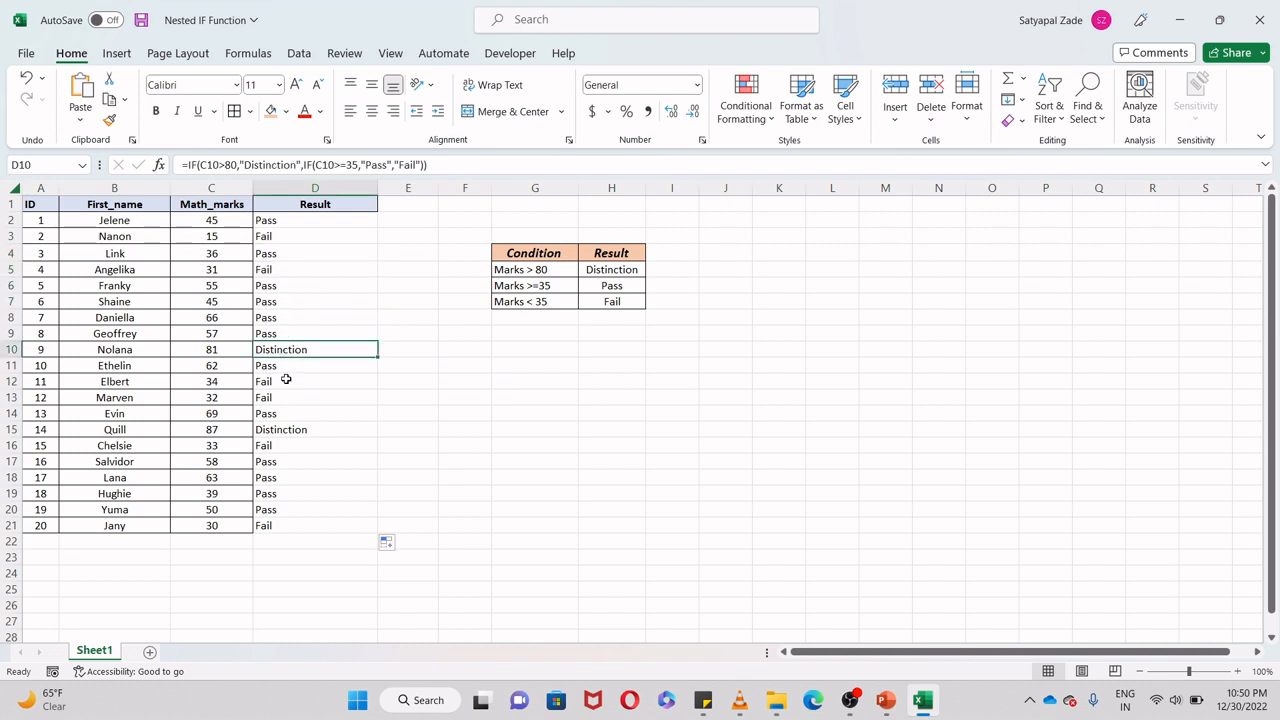
pyautogui.moveTo(286, 380); pyautogui.dragTo(286, 408)
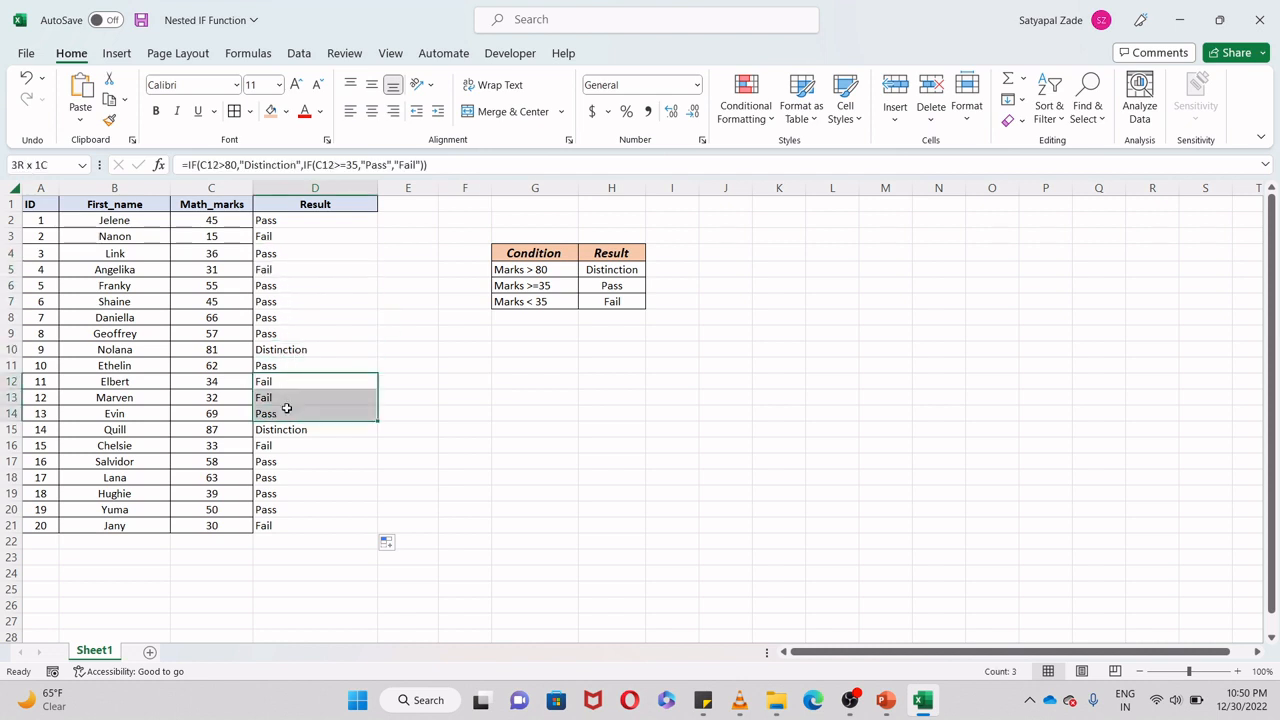
pyautogui.click(235, 387)
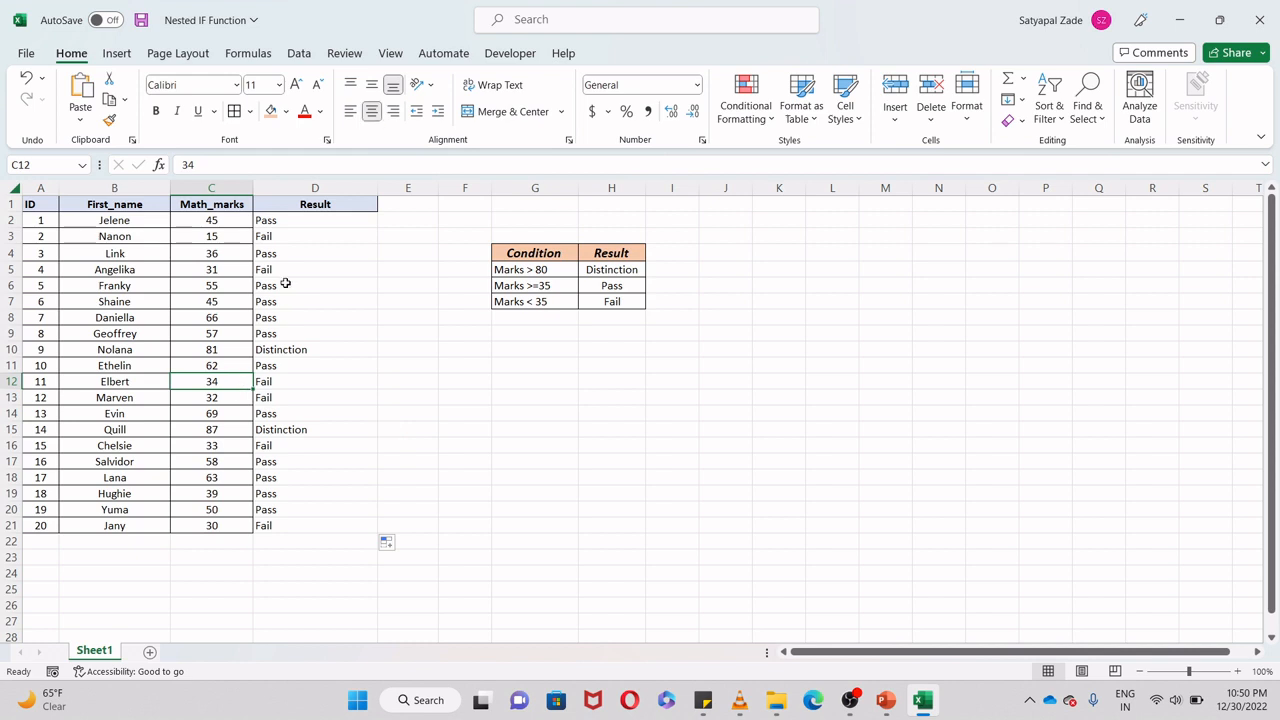
pyautogui.click(241, 237)
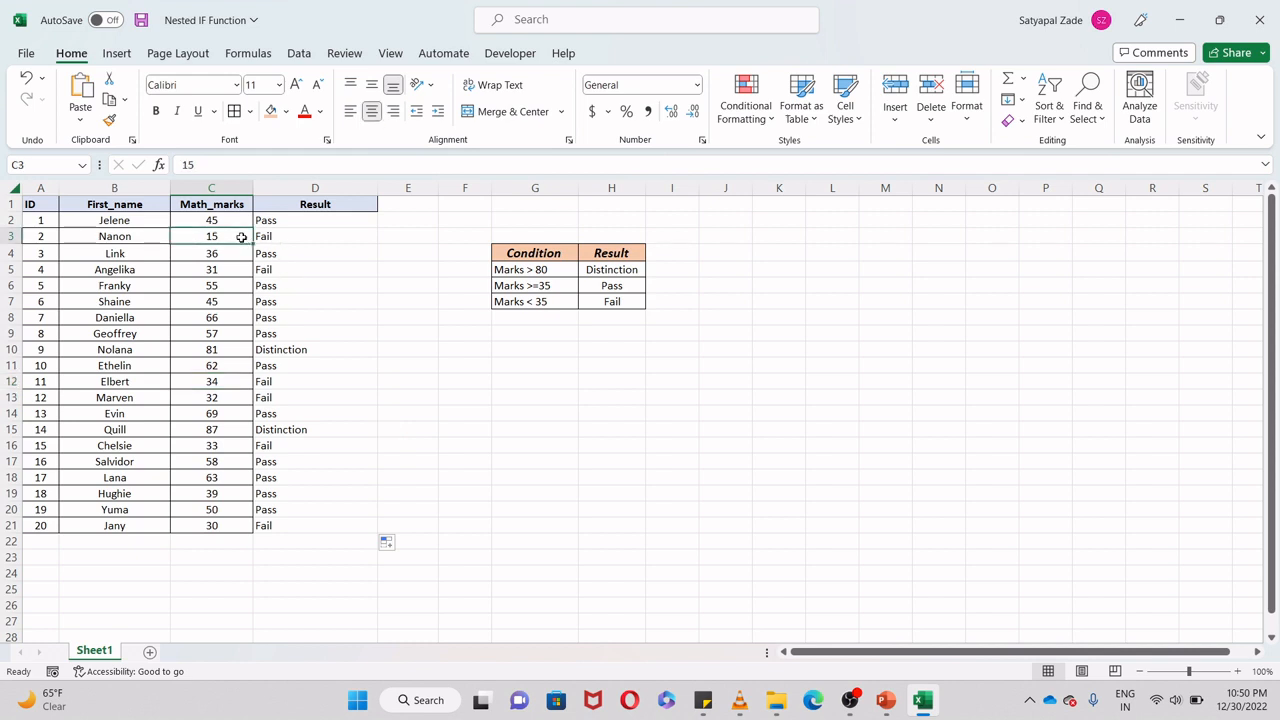
pyautogui.click(241, 272)
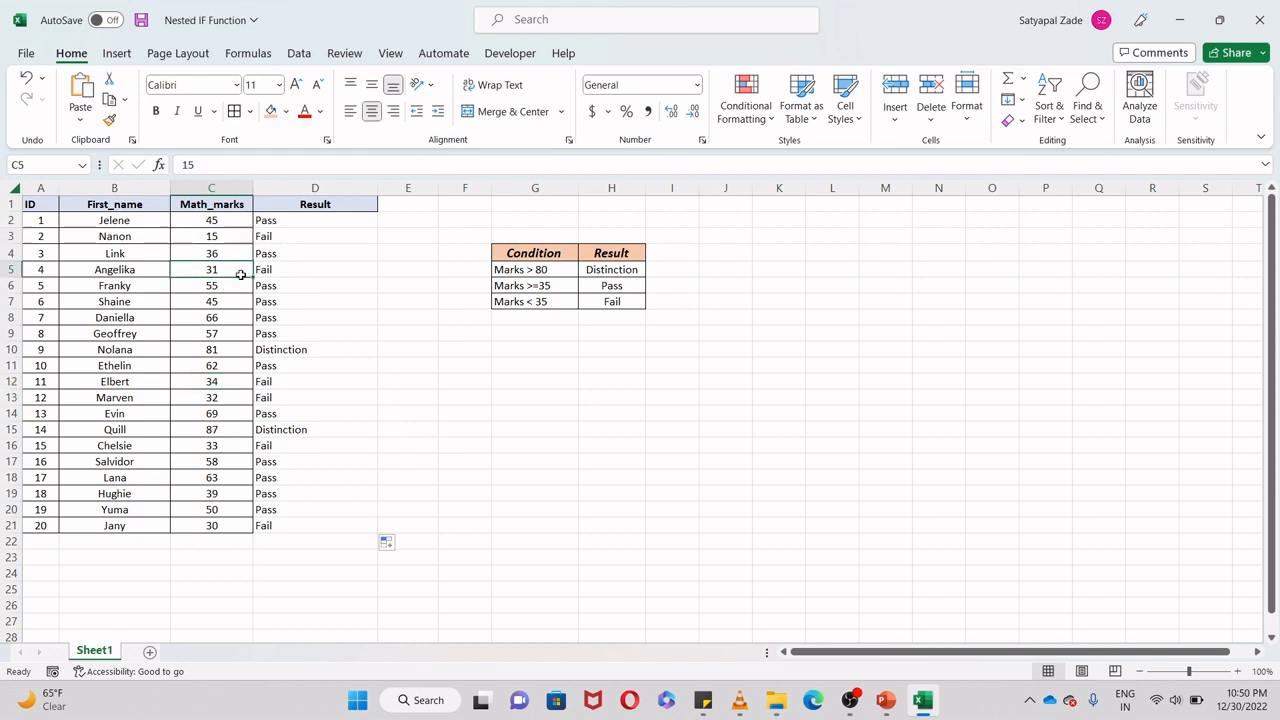
pyautogui.moveTo(214, 289); pyautogui.dragTo(270, 292)
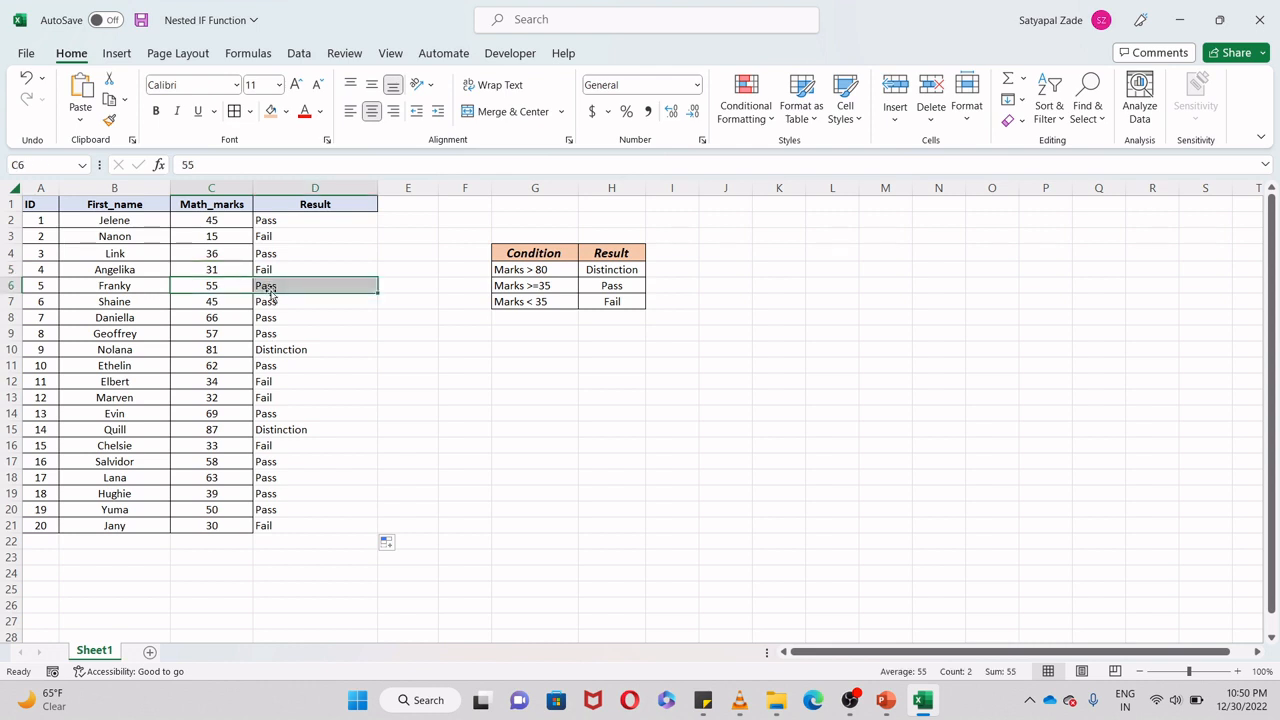
pyautogui.moveTo(230, 352); pyautogui.dragTo(275, 354)
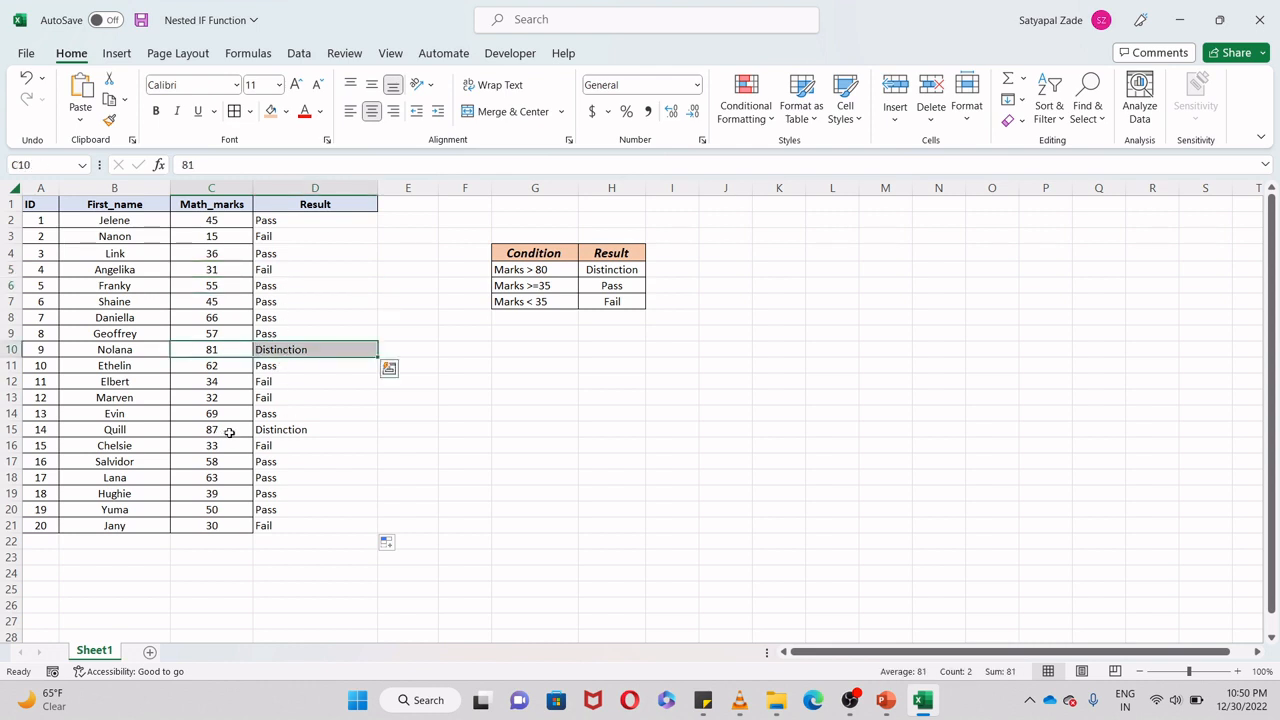
pyautogui.moveTo(229, 432); pyautogui.dragTo(274, 430)
pyautogui.moveTo(234, 347); pyautogui.dragTo(283, 350)
pyautogui.click(308, 302)
pyautogui.moveTo(349, 220); pyautogui.dragTo(318, 530)
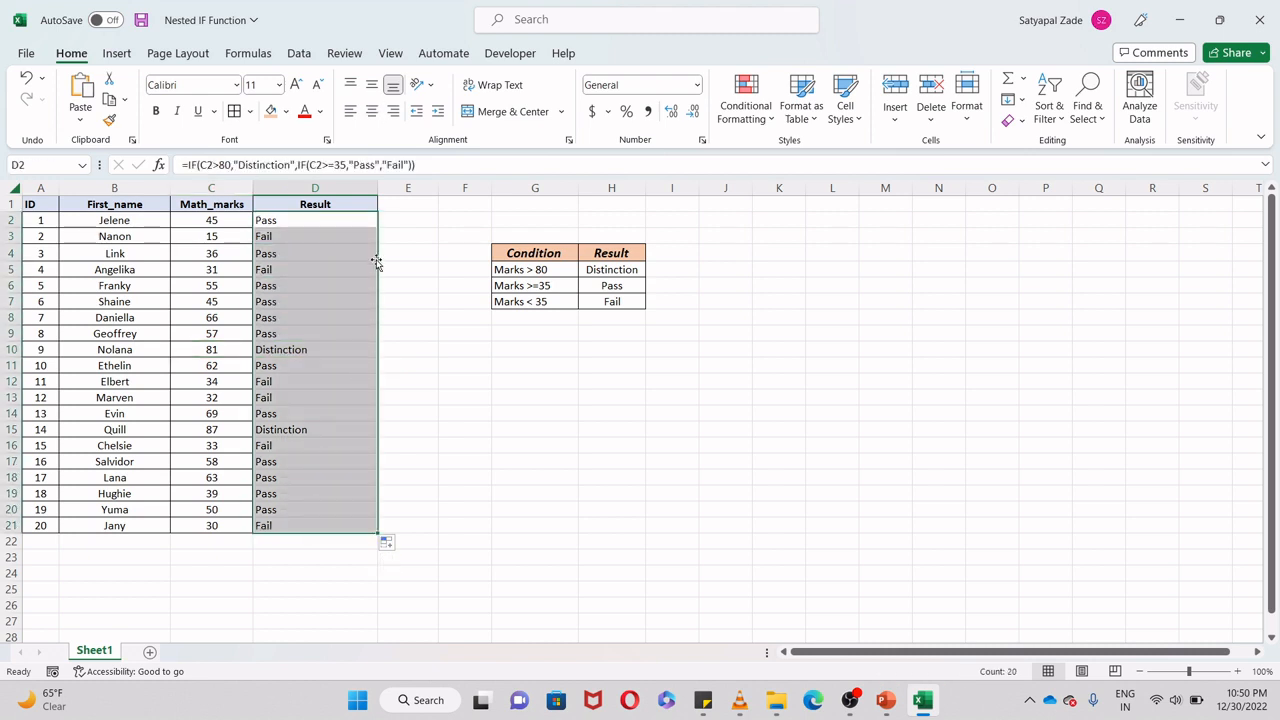
pyautogui.click(434, 257)
pyautogui.moveTo(531, 252); pyautogui.dragTo(619, 304)
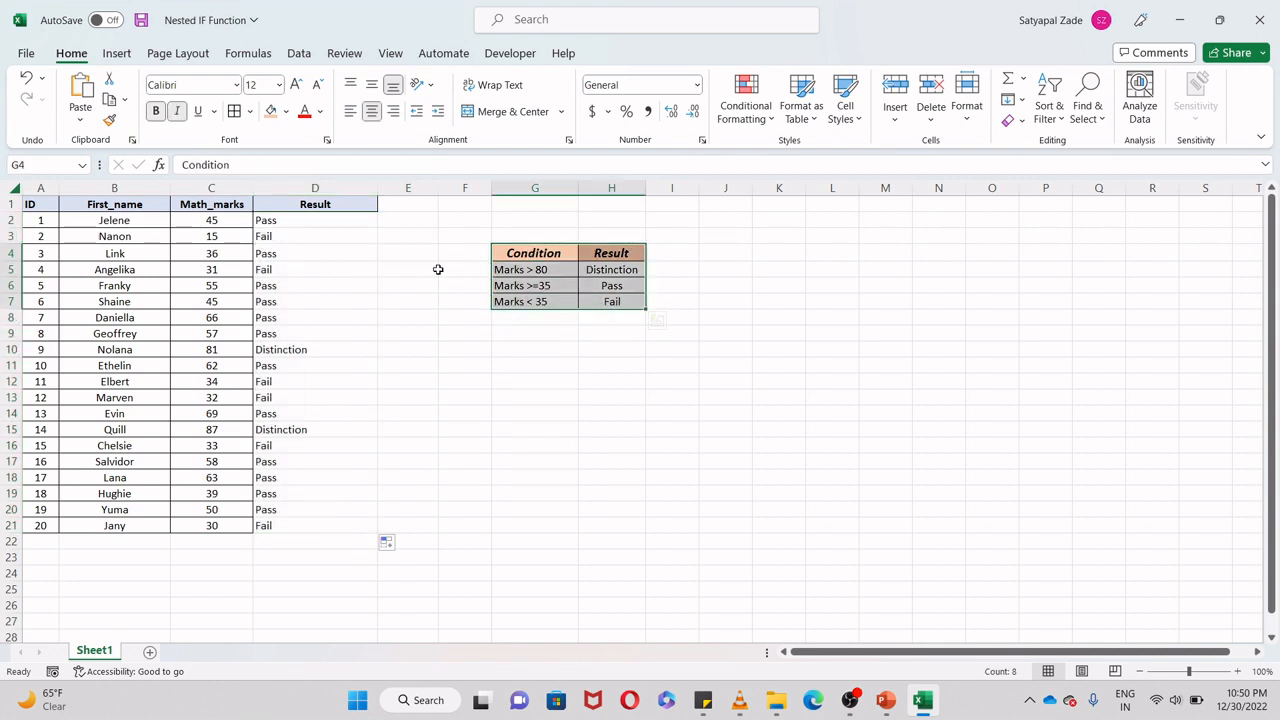